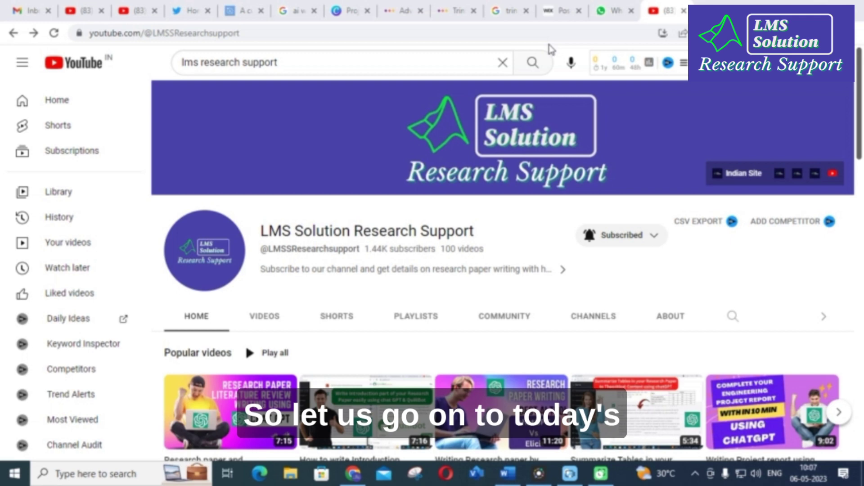
# - Switch to the browser tab showing the Google search results for 'trinka'
pyautogui.click(506, 5)
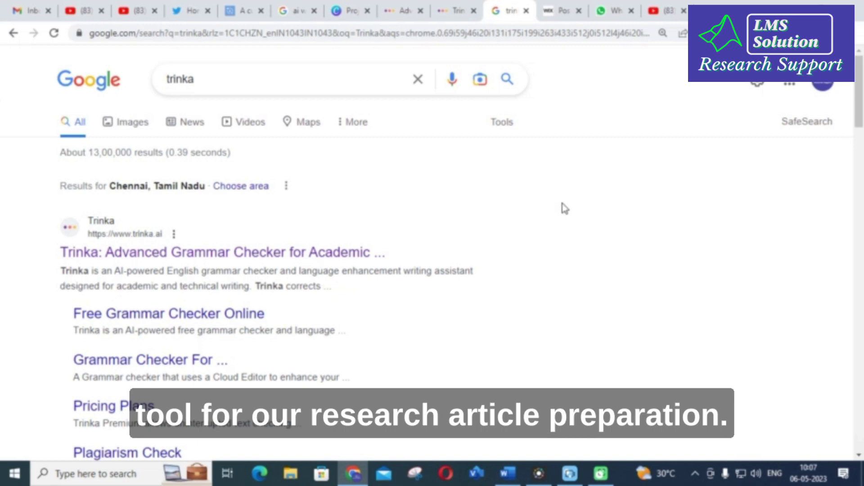
# - Open the 'Trinka: Advanced Grammar Checker for Academic...' site from the top search result
pyautogui.click(139, 255)
# - Close the Get Started tour on My Drive and bring up the trinka.ai homepage
pyautogui.click(452, 9)
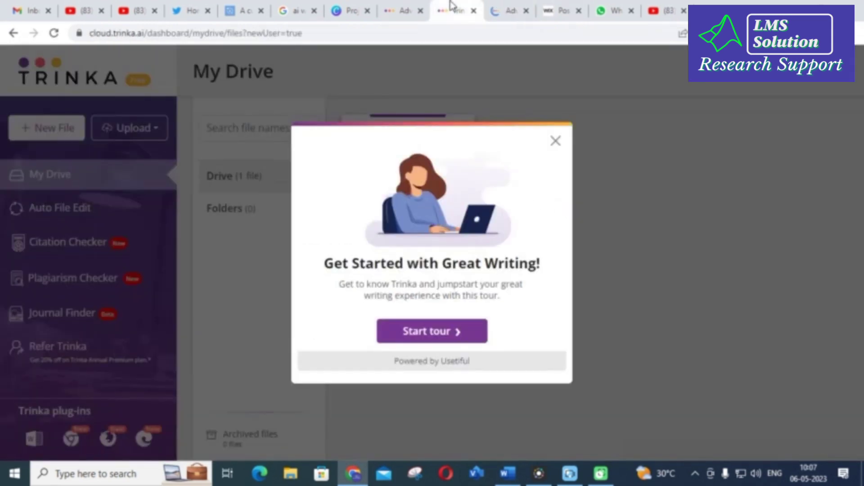
pyautogui.click(555, 141)
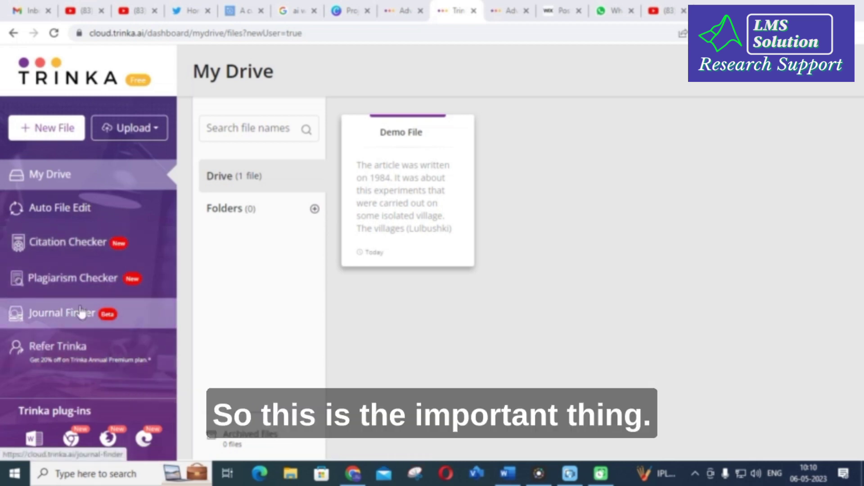
pyautogui.click(407, 9)
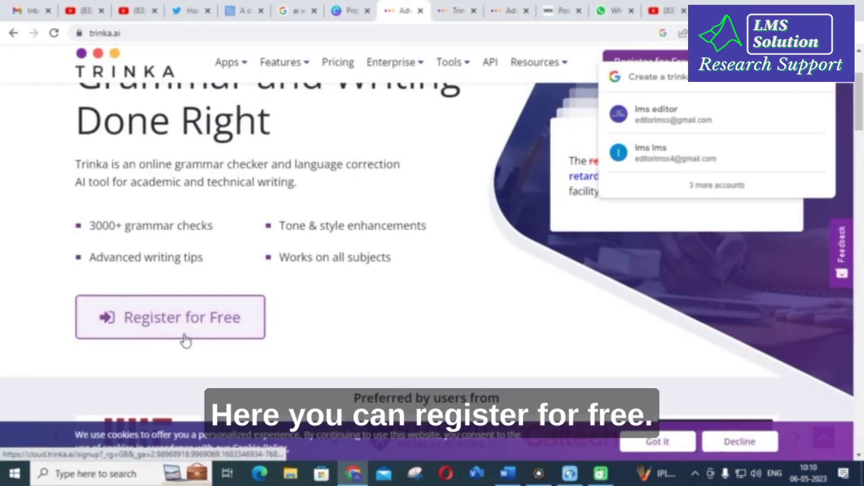
# - Return to My Drive and step through the Plagiarism Checker introduction to its upload page
pyautogui.click(457, 10)
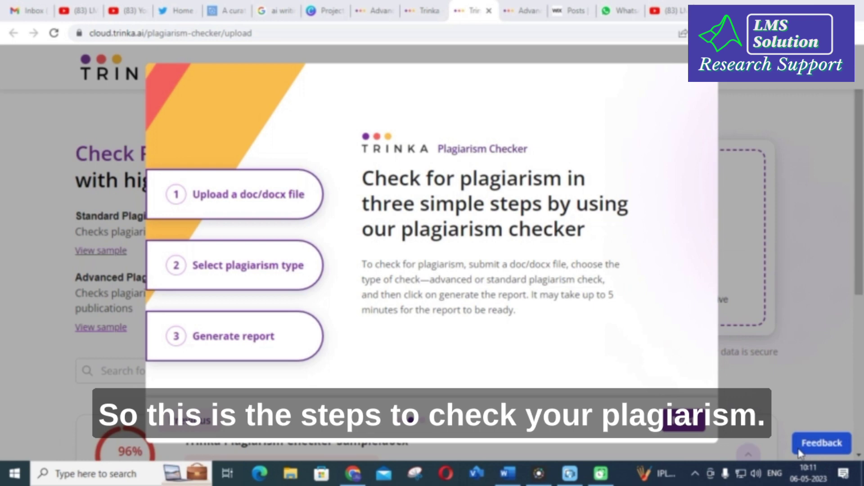
pyautogui.click(673, 423)
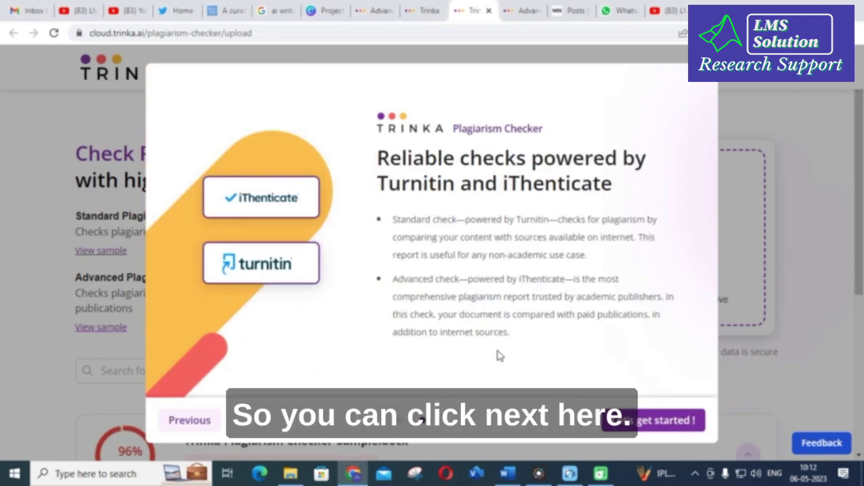
pyautogui.click(630, 423)
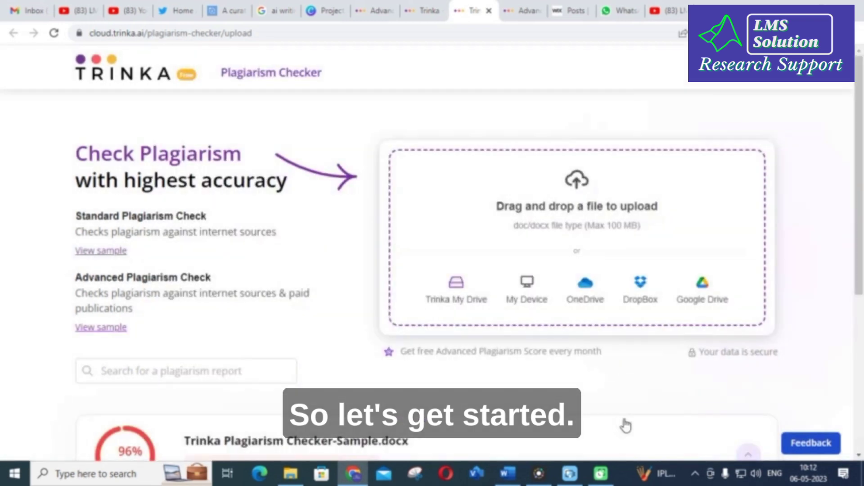
# - Upload 'Grasshopper Tuned PID Controller in Three Area System.docx' from the Desktop for checking
pyautogui.click(581, 190)
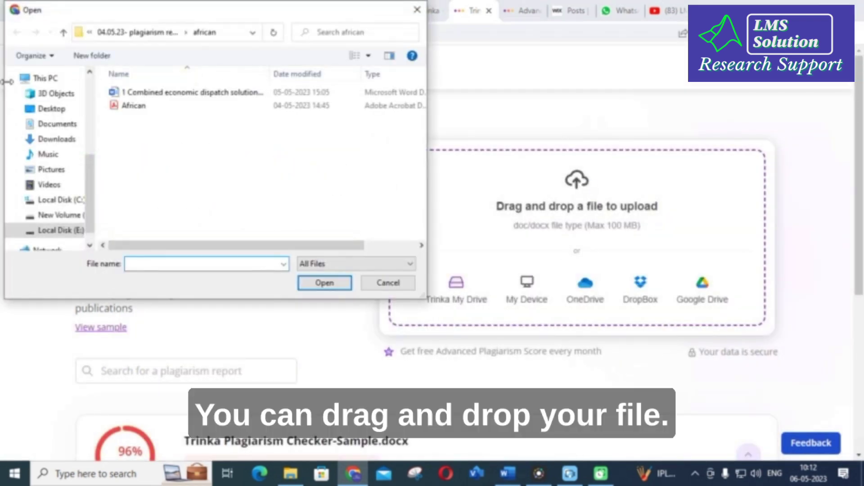
pyautogui.click(59, 110)
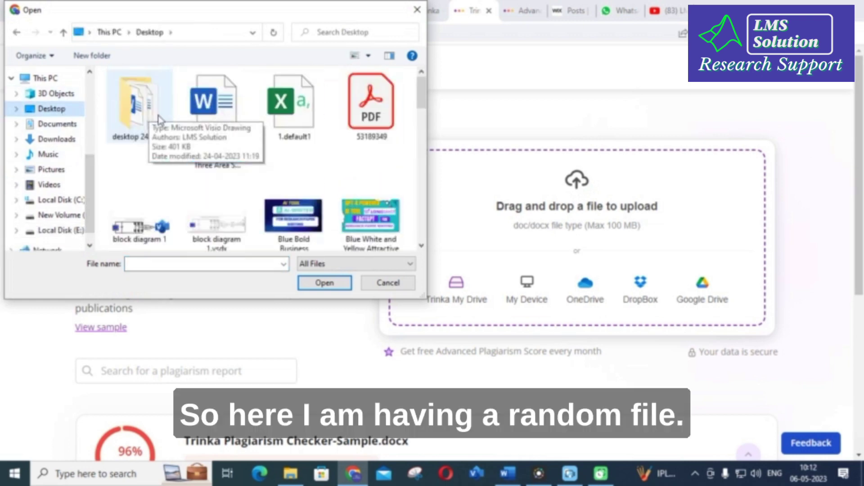
pyautogui.click(216, 131)
pyautogui.click(319, 284)
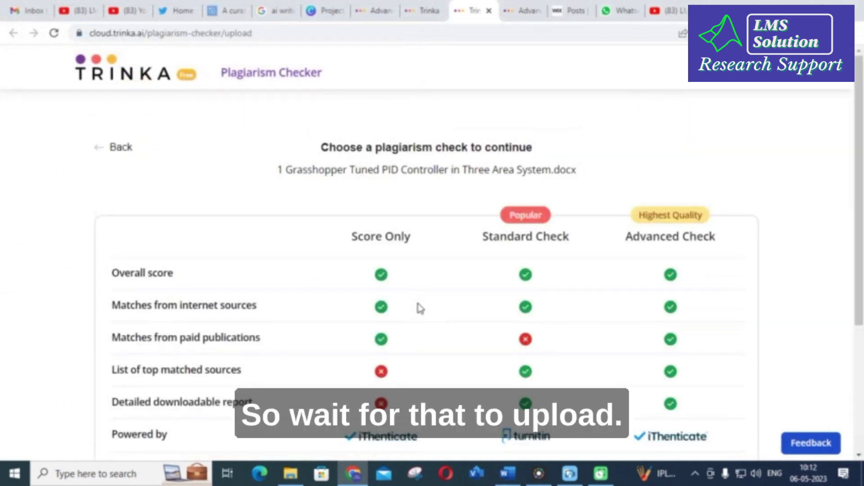
# - Compare the Score Only, Standard and Advanced check types, then request a Standard Check report
pyautogui.scroll(-4, 261, 238)
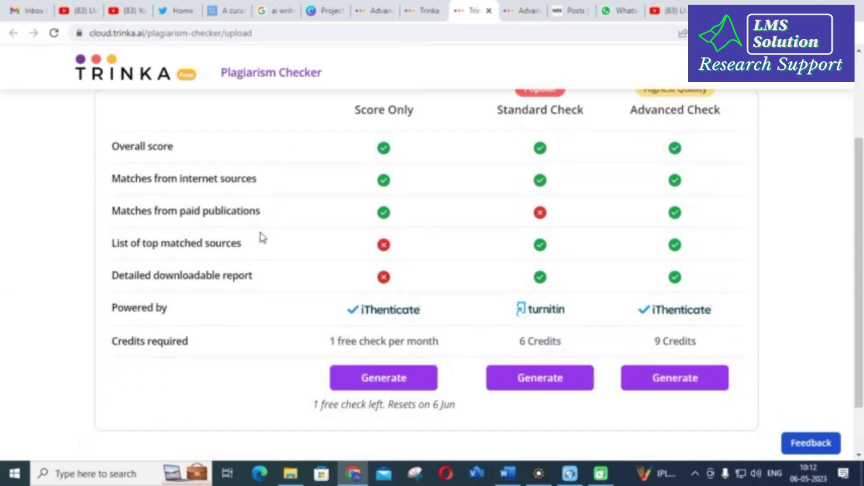
pyautogui.scroll(4, 255, 245)
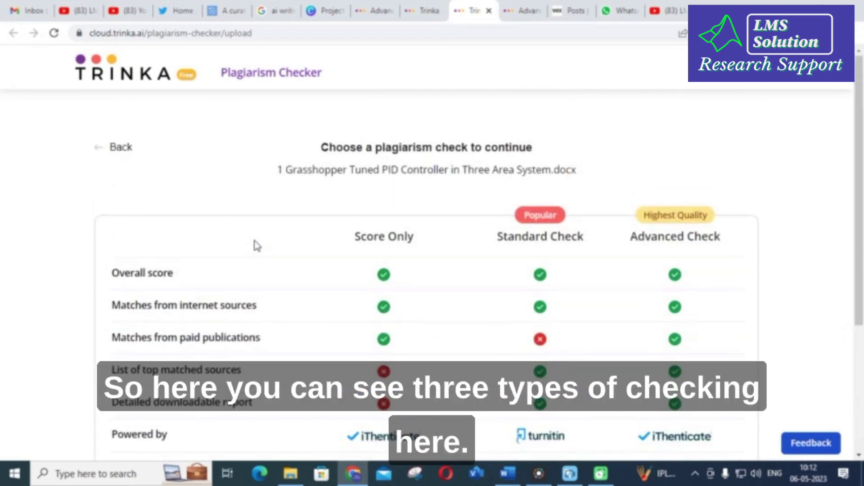
pyautogui.scroll(-2, 260, 232)
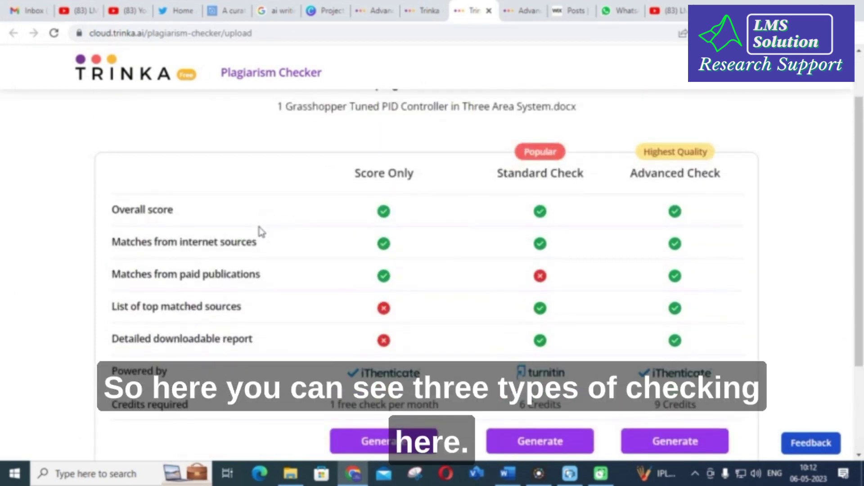
pyautogui.scroll(-2, 260, 232)
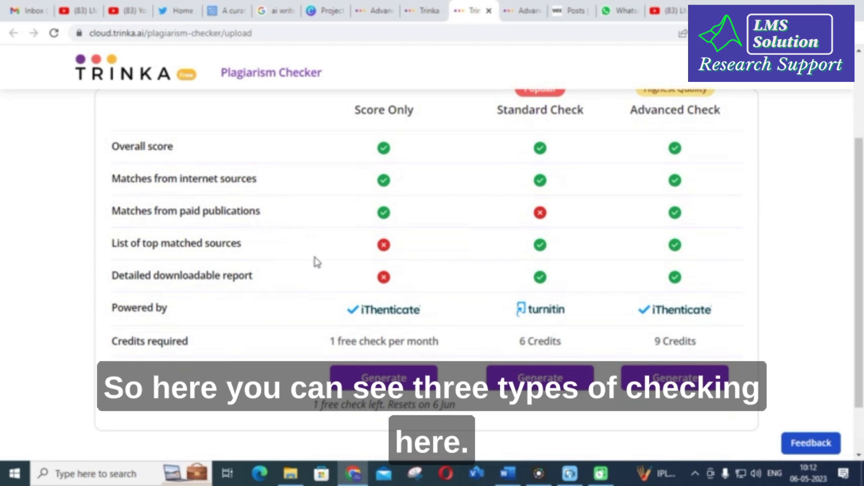
pyautogui.scroll(4, 310, 259)
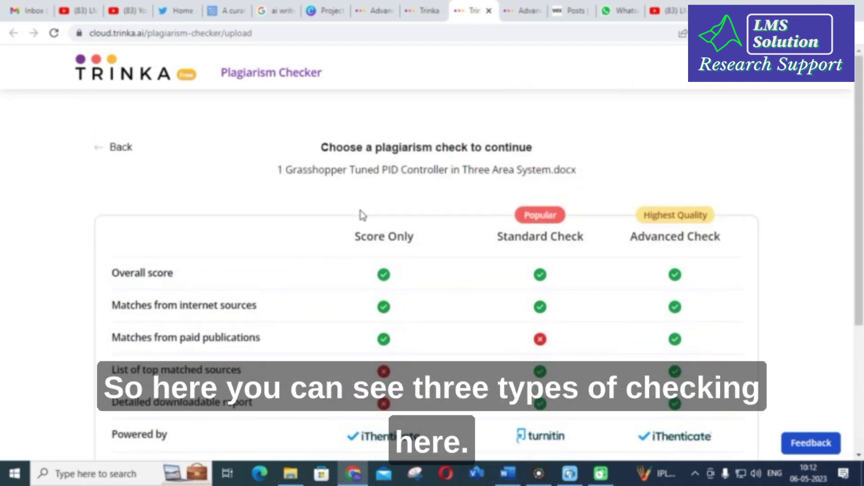
pyautogui.scroll(-2, 459, 225)
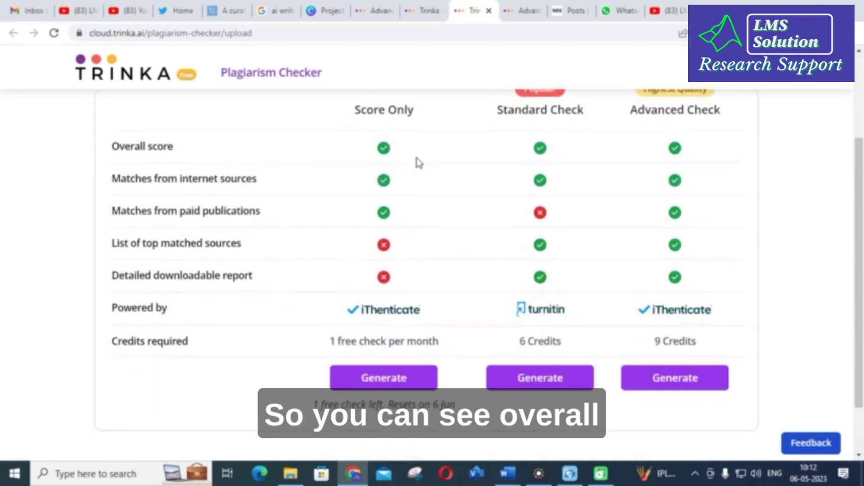
pyautogui.scroll(1, 396, 158)
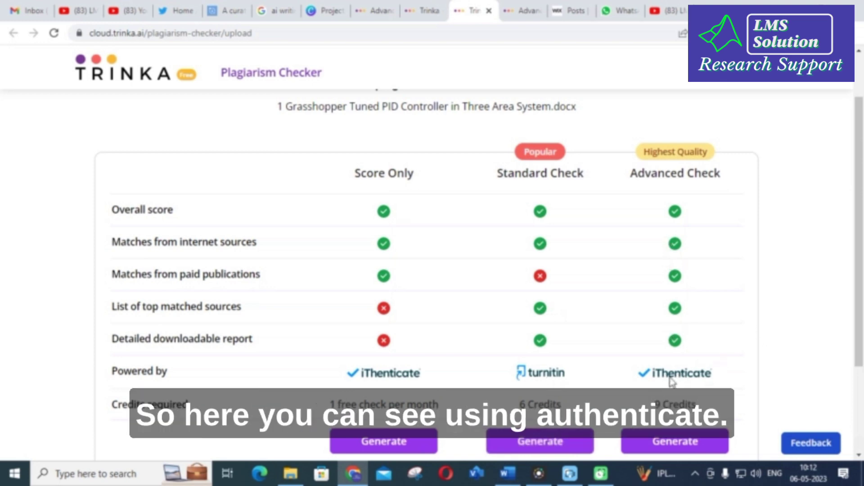
pyautogui.scroll(-1, 632, 299)
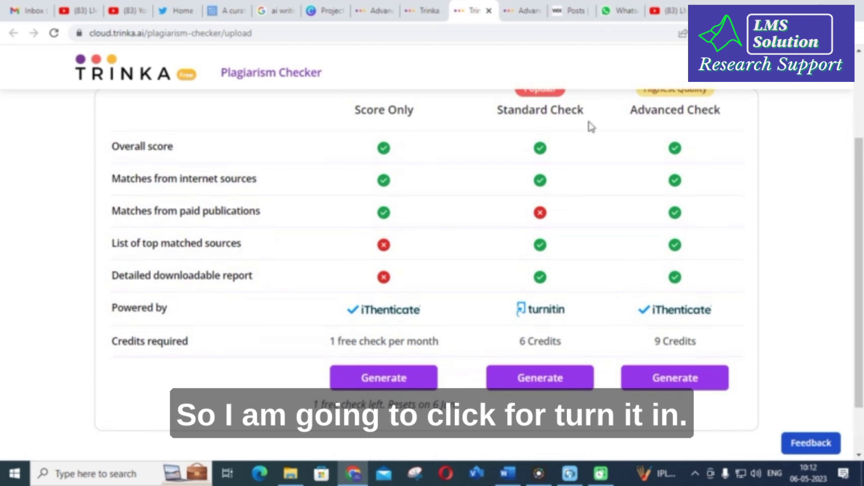
pyautogui.scroll(1, 594, 187)
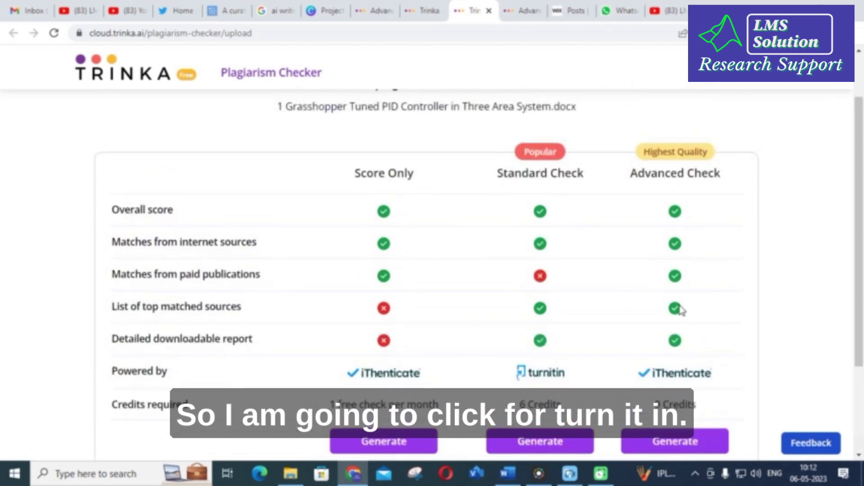
pyautogui.scroll(-2, 680, 310)
pyautogui.click(571, 325)
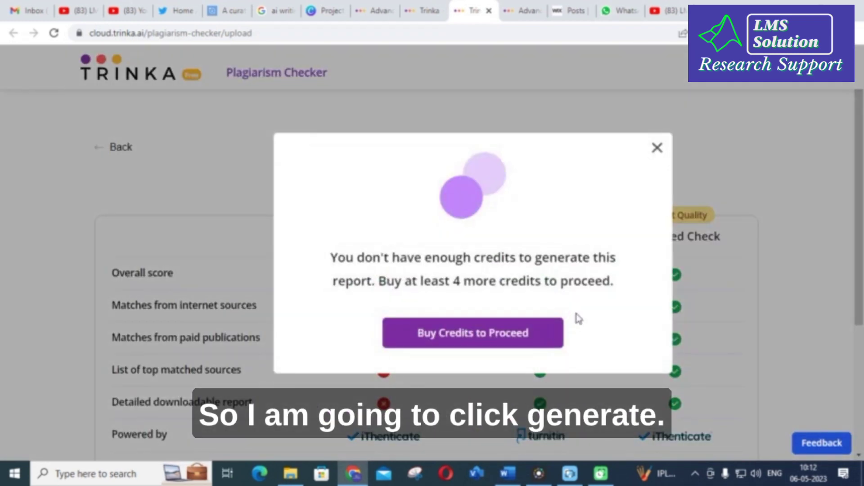
# - Dismiss the not-enough-credits warning and generate the free Score Only report instead
pyautogui.click(658, 148)
pyautogui.scroll(-3, 586, 180)
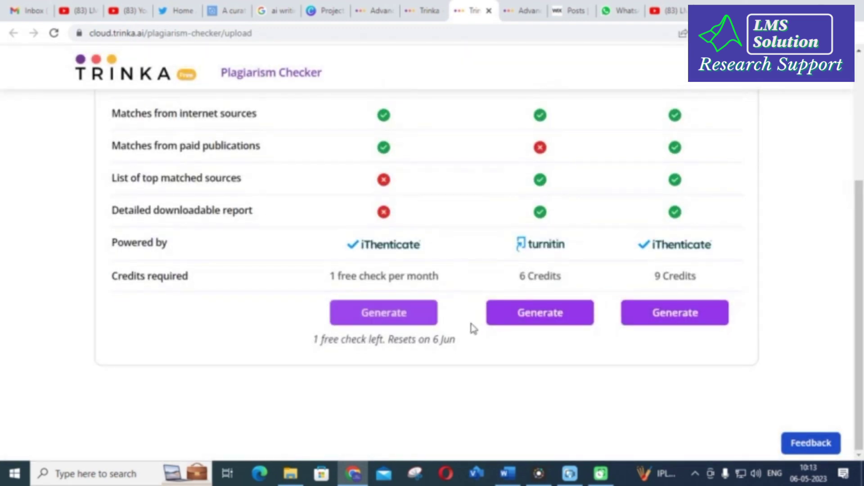
pyautogui.scroll(1, 490, 337)
pyautogui.scroll(-1, 506, 347)
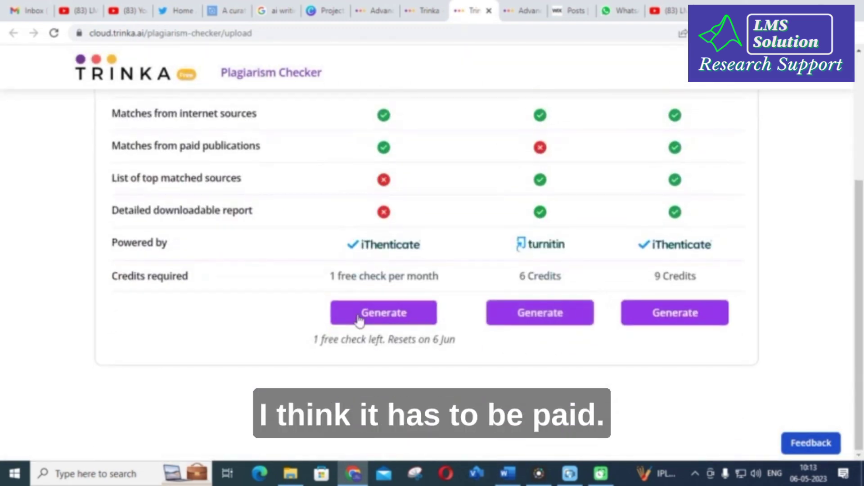
pyautogui.click(396, 315)
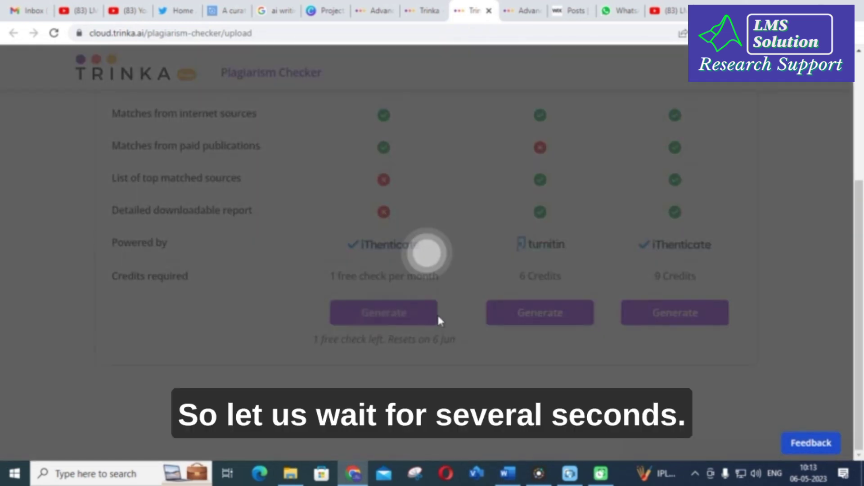
pyautogui.scroll(-1, 255, 290)
pyautogui.scroll(-9, 255, 289)
pyautogui.scroll(7, 253, 293)
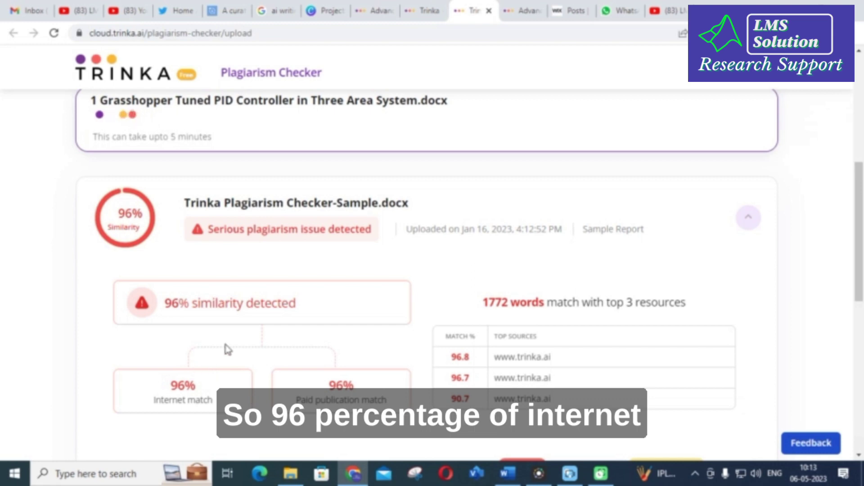
# - Scroll back to the top of the running plagiarism check page
pyautogui.scroll(7, 225, 347)
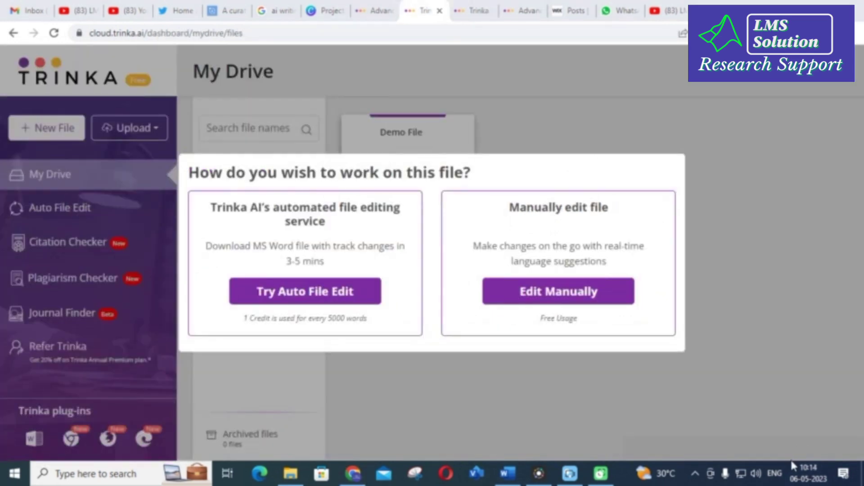
# - Choose manual editing and replace the default file name with one starting 'gr'
pyautogui.click(558, 291)
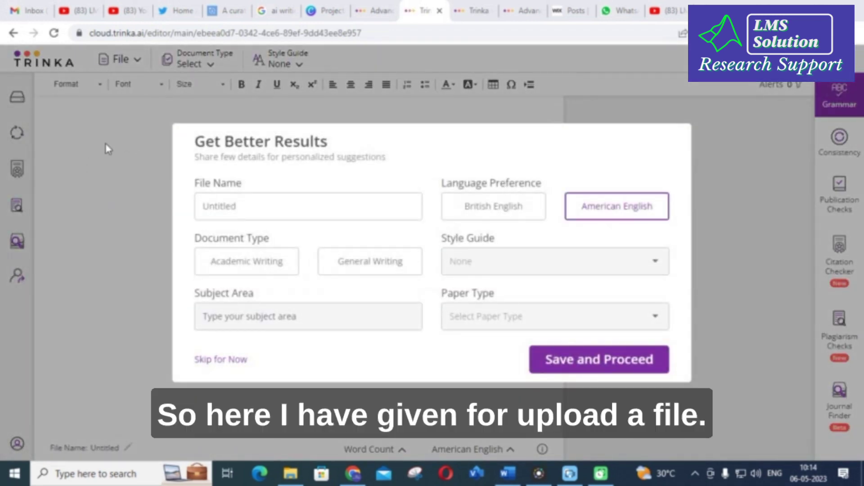
pyautogui.click(250, 205)
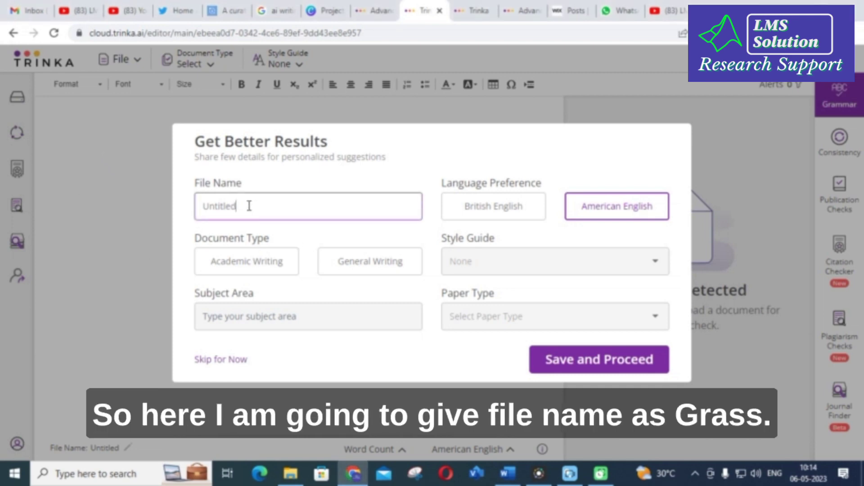
pyautogui.press('BackSpace')
pyautogui.press('BackSpace')
pyautogui.press('BackSpace')
pyautogui.press('BackSpace')
pyautogui.press('BackSpace')
pyautogui.press('BackSpace')
pyautogui.write('grass')
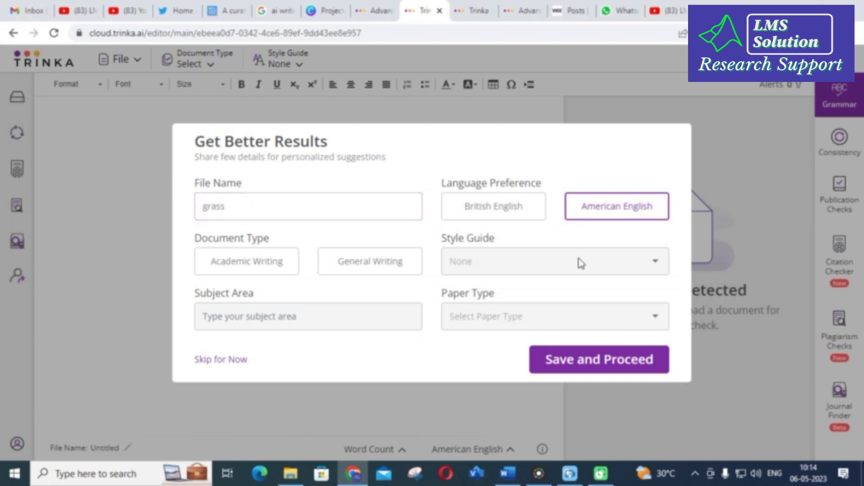
# - Set the document type to Academic Writing and the style guide to IEEE
pyautogui.click(227, 259)
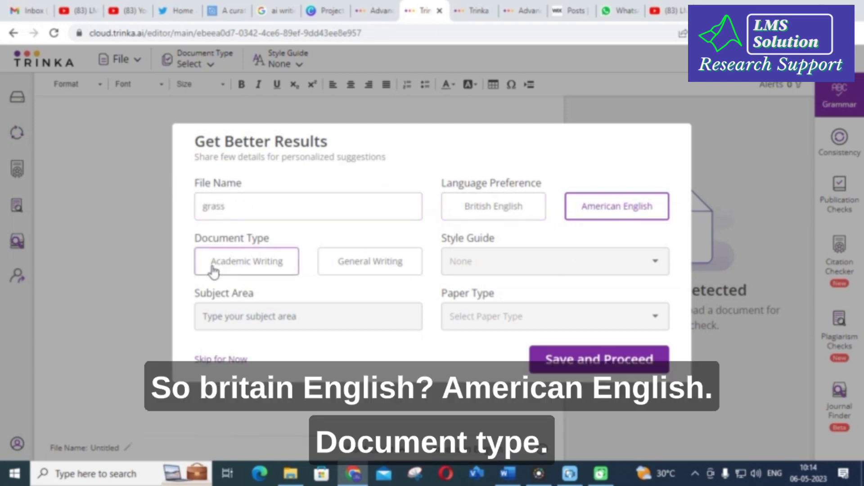
pyautogui.click(366, 268)
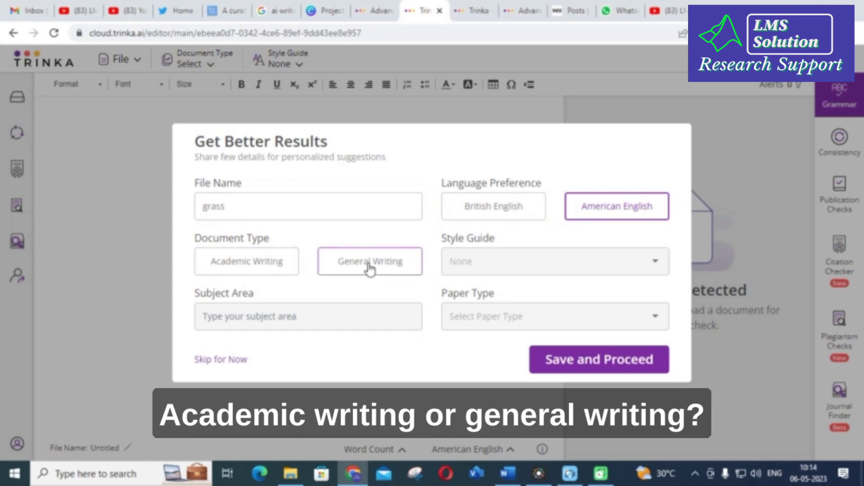
pyautogui.click(284, 260)
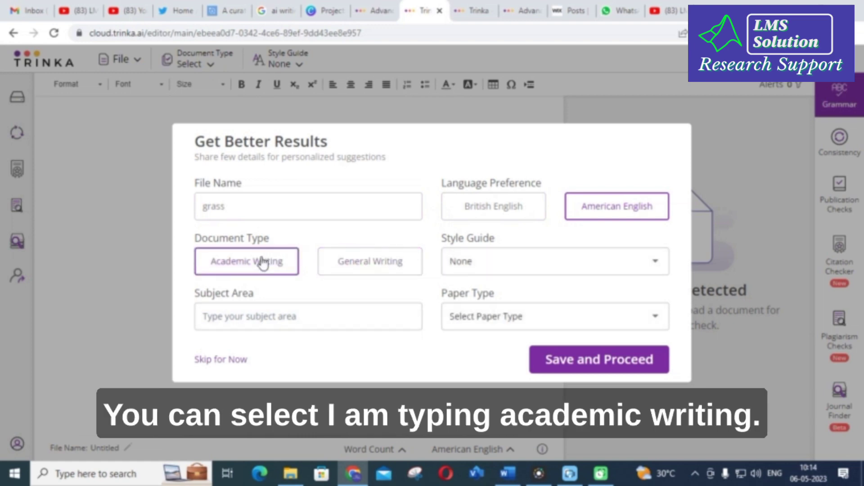
pyautogui.click(596, 267)
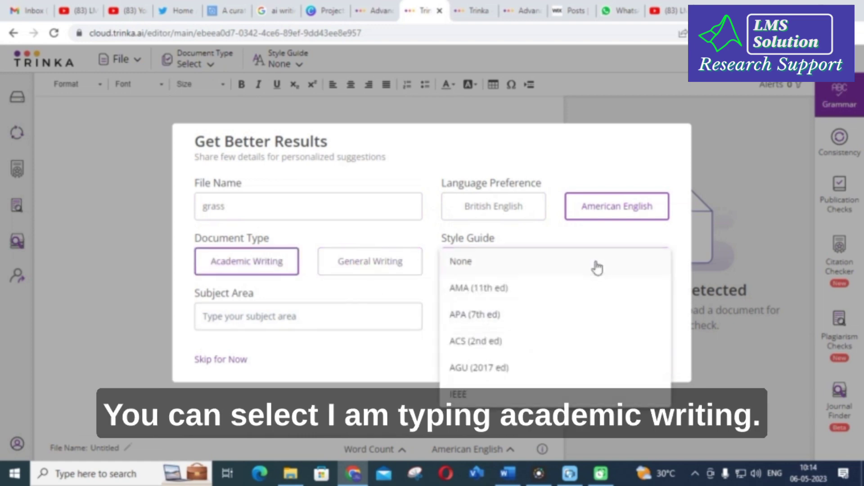
pyautogui.click(472, 395)
# - Enter the optimization technique subject area, pick Original Article paper type, and save the preferences
pyautogui.click(284, 317)
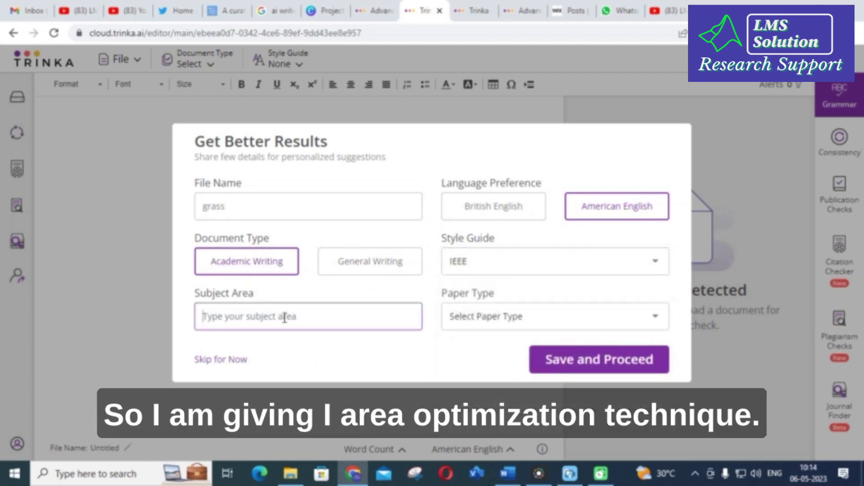
pyautogui.write('optimization technique')
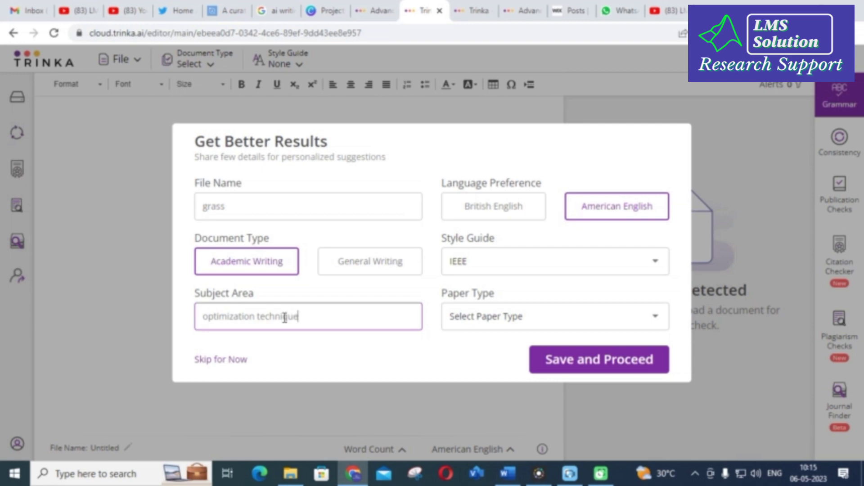
pyautogui.click(651, 318)
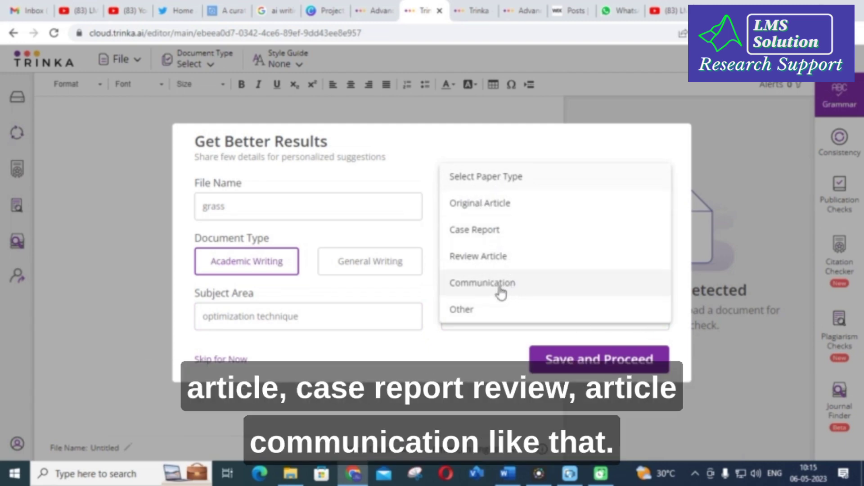
pyautogui.click(519, 208)
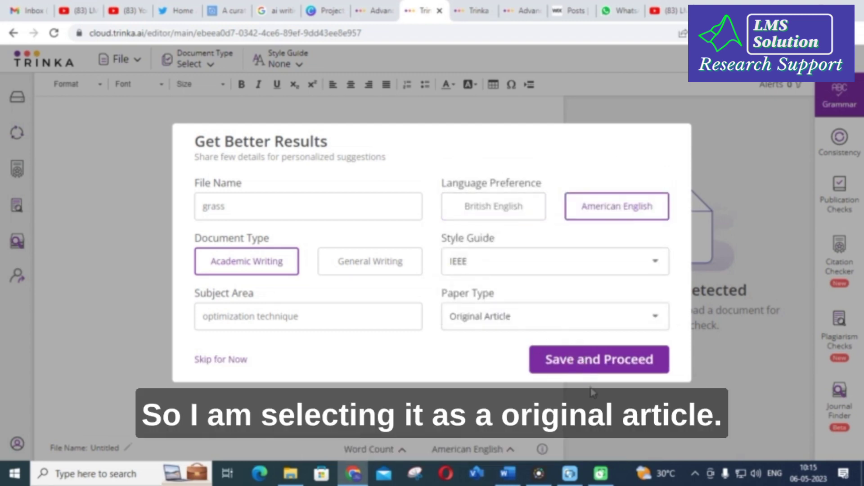
pyautogui.click(591, 356)
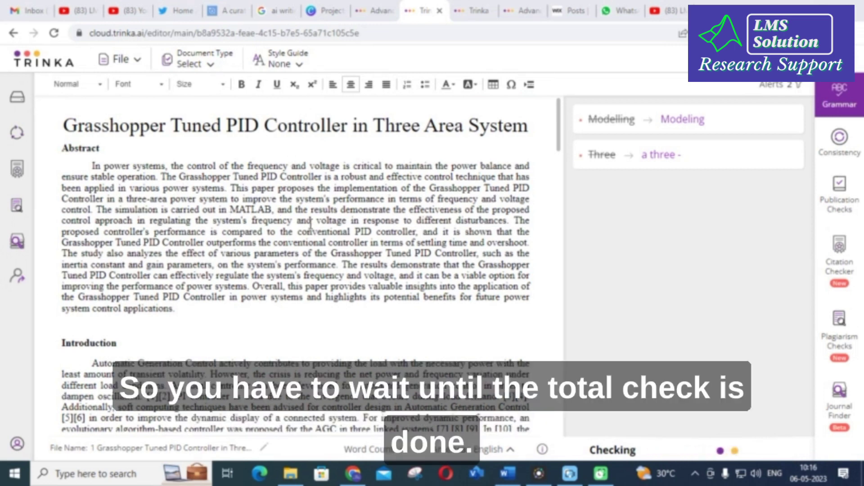
# - Scroll through the Grasshopper paper and its grammar alerts, then return to the top
pyautogui.scroll(-20, 419, 260)
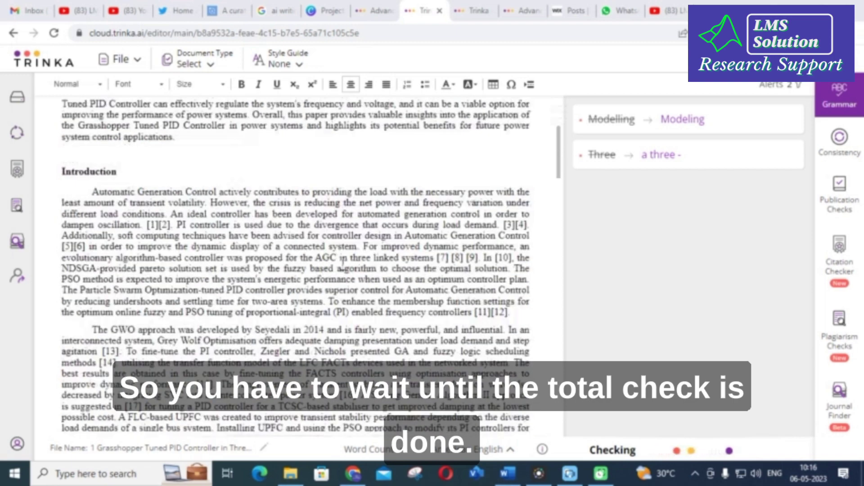
pyautogui.scroll(-15, 342, 270)
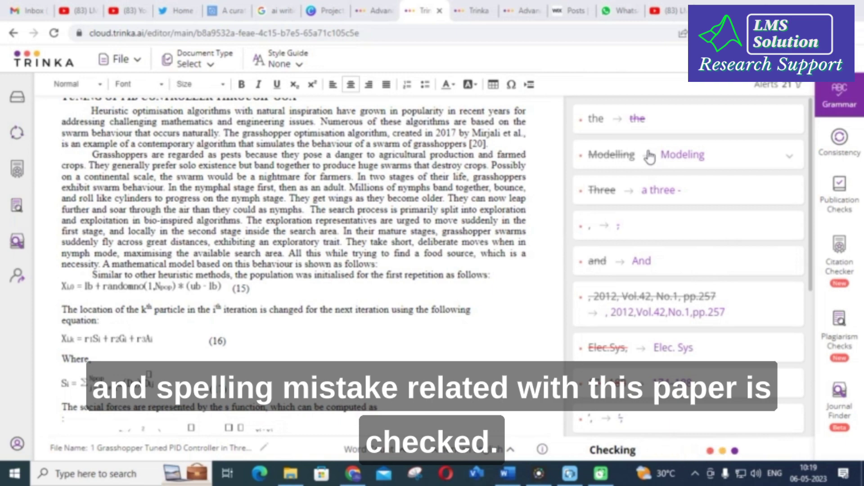
pyautogui.scroll(-3, 650, 156)
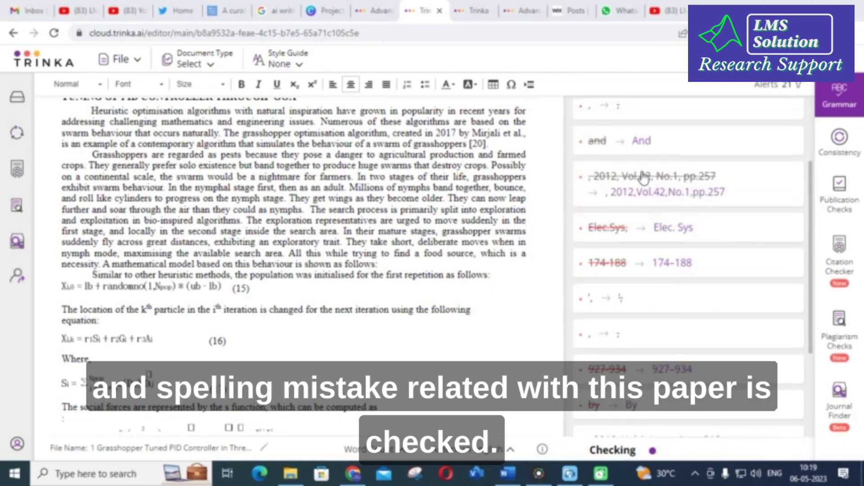
pyautogui.scroll(3, 644, 177)
pyautogui.scroll(10, 180, 196)
pyautogui.scroll(2, 180, 197)
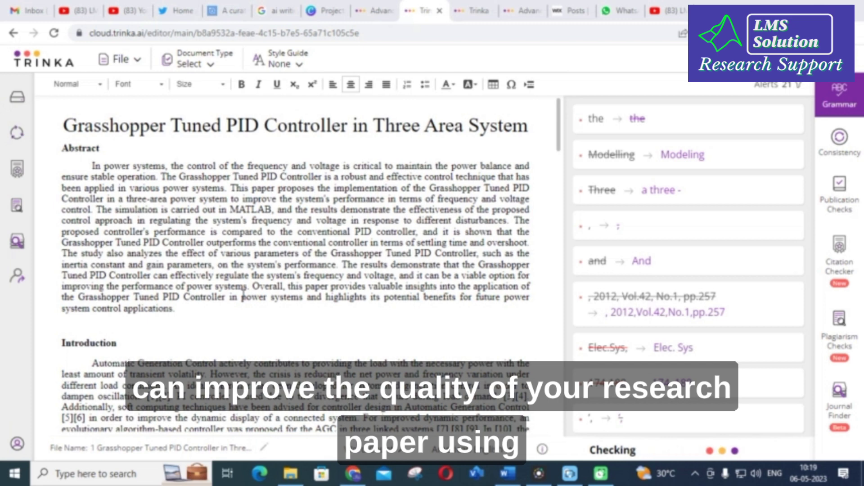
# - Apply the IEEE style guide to the Grasshopper paper
pyautogui.click(210, 68)
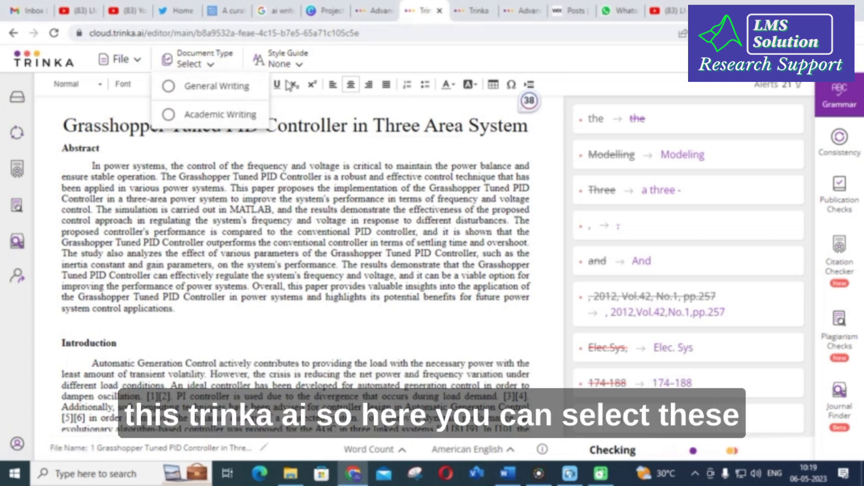
pyautogui.click(292, 68)
pyautogui.click(302, 66)
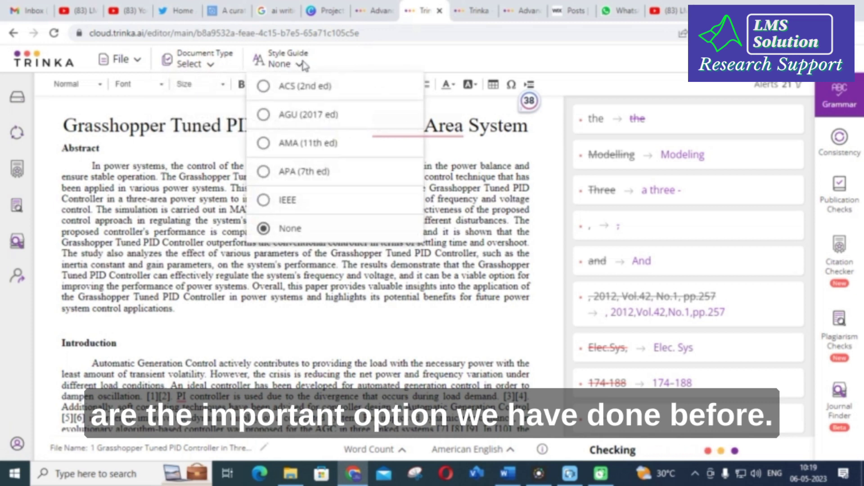
pyautogui.click(379, 42)
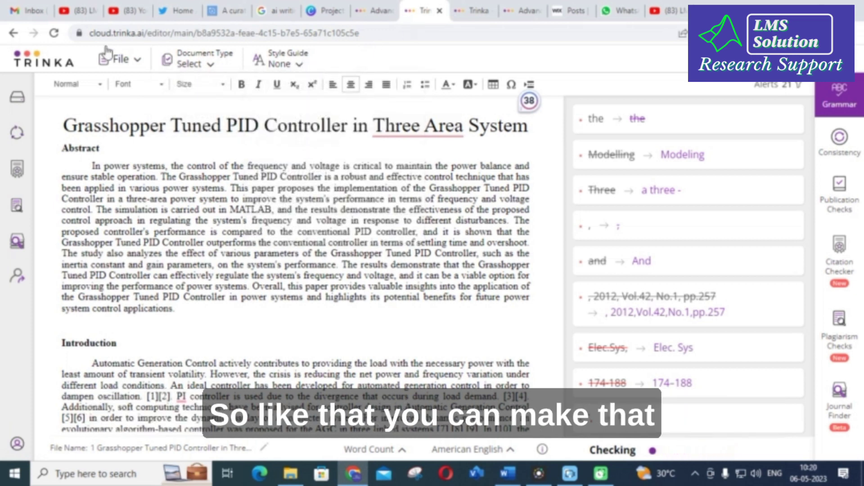
pyautogui.click(296, 65)
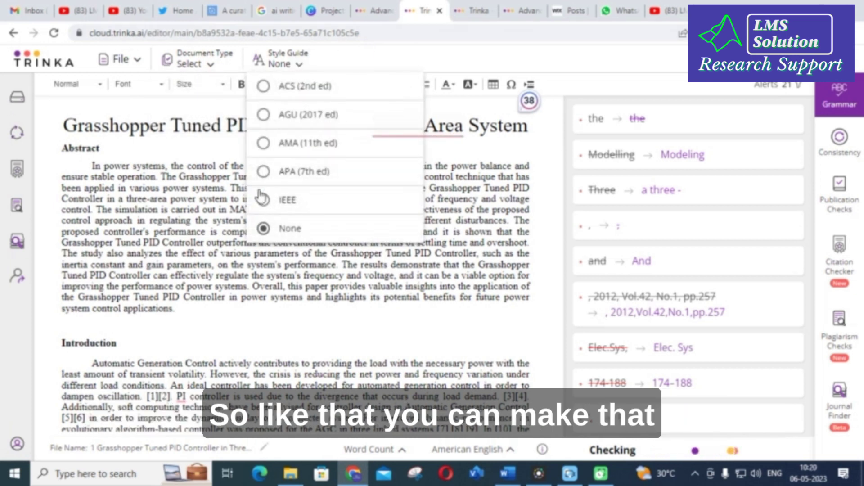
pyautogui.click(264, 201)
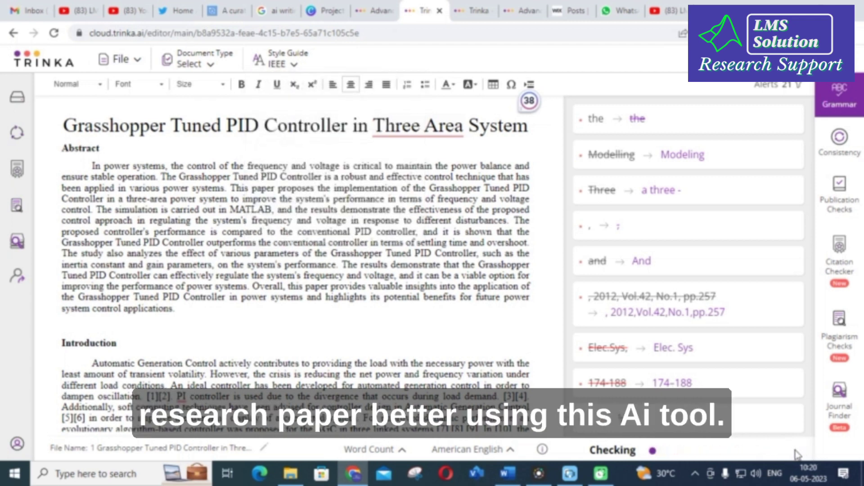
# - Check the File menu's Download File option, then go back to the My Drive dashboard
pyautogui.click(120, 58)
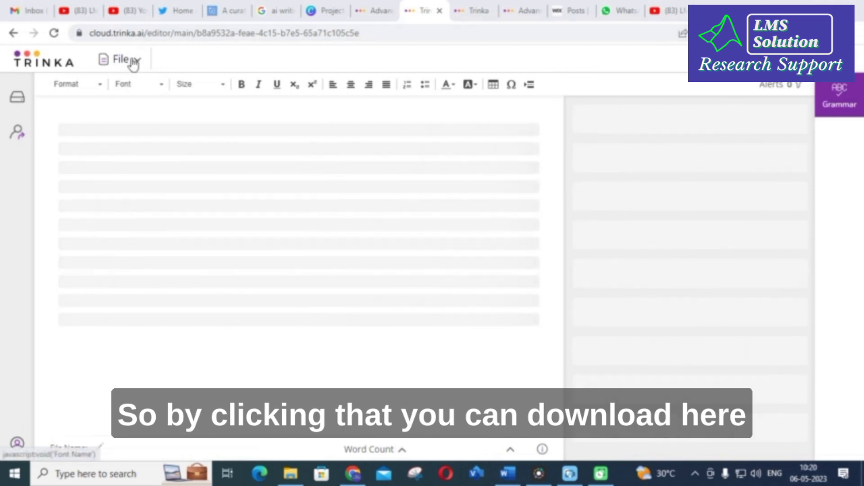
pyautogui.click(134, 62)
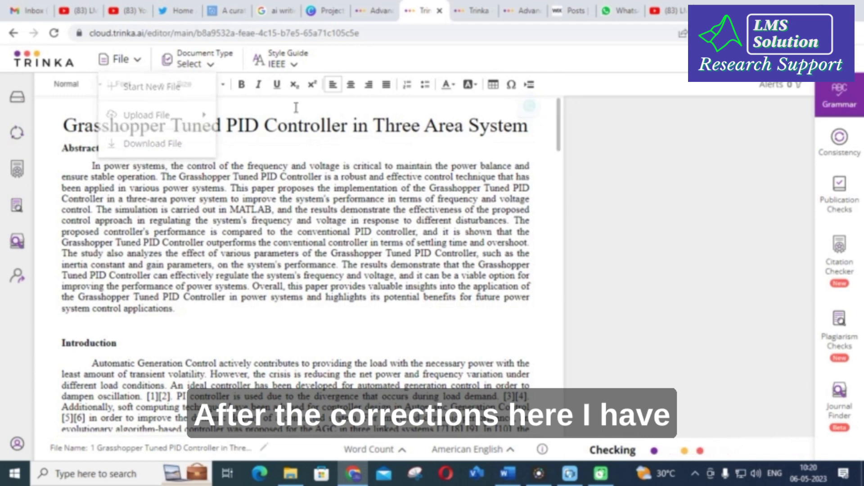
pyautogui.scroll(-20, 221, 209)
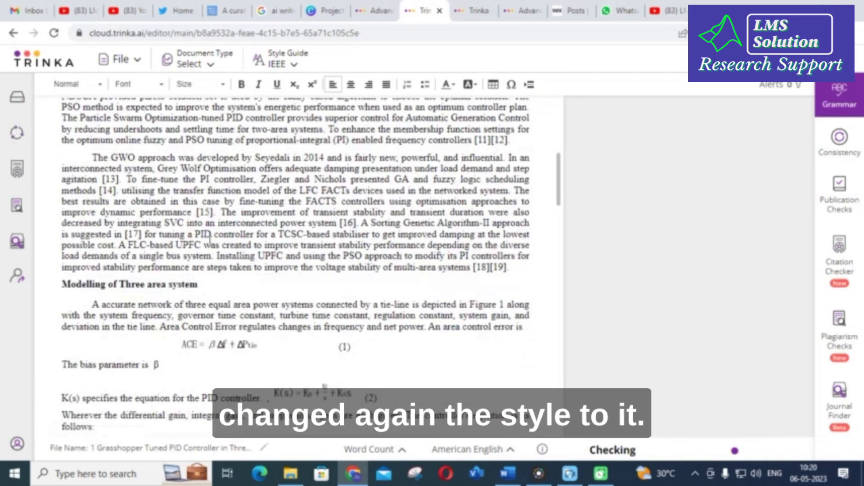
pyautogui.scroll(-3, 210, 241)
pyautogui.scroll(20, 207, 241)
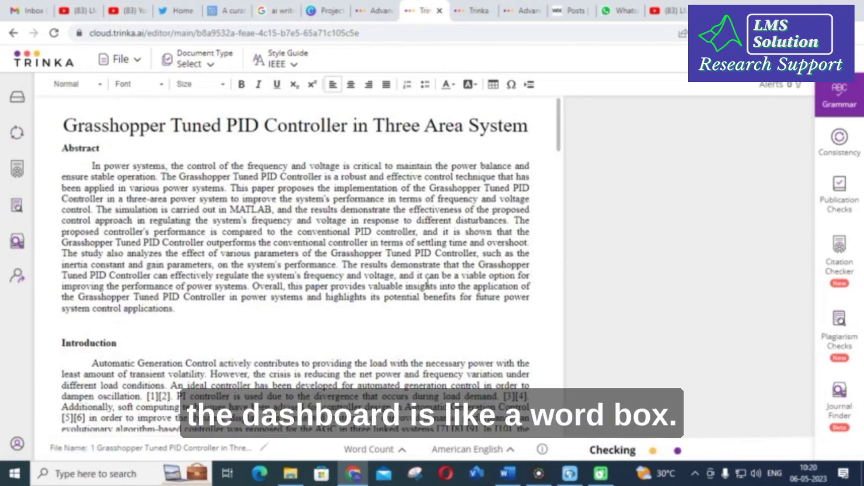
pyautogui.click(14, 33)
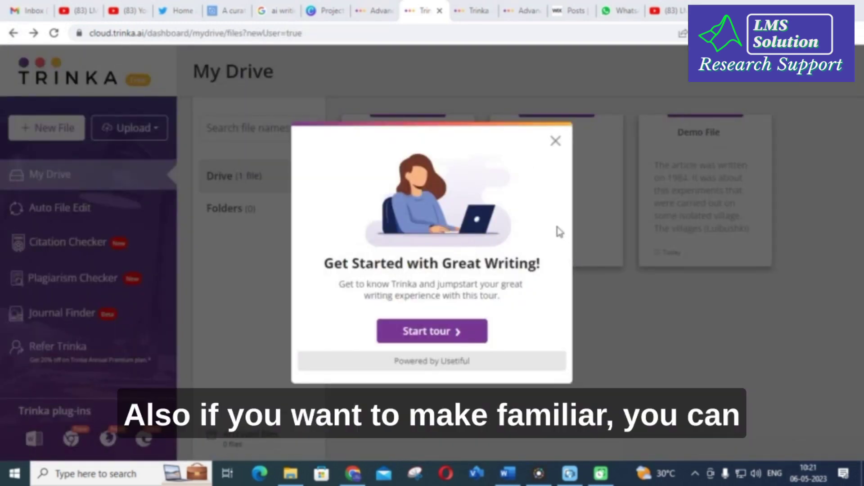
# - Start the Get Started with Great Writing tour and advance it to the second step
pyautogui.click(420, 336)
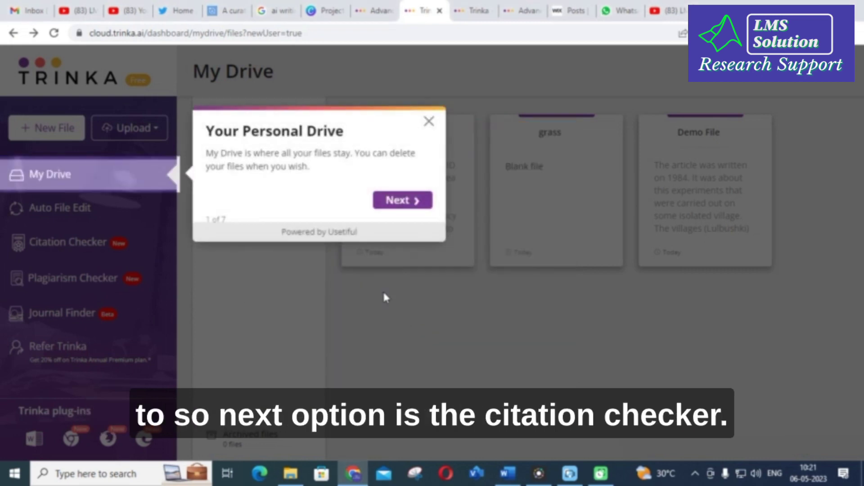
pyautogui.click(403, 200)
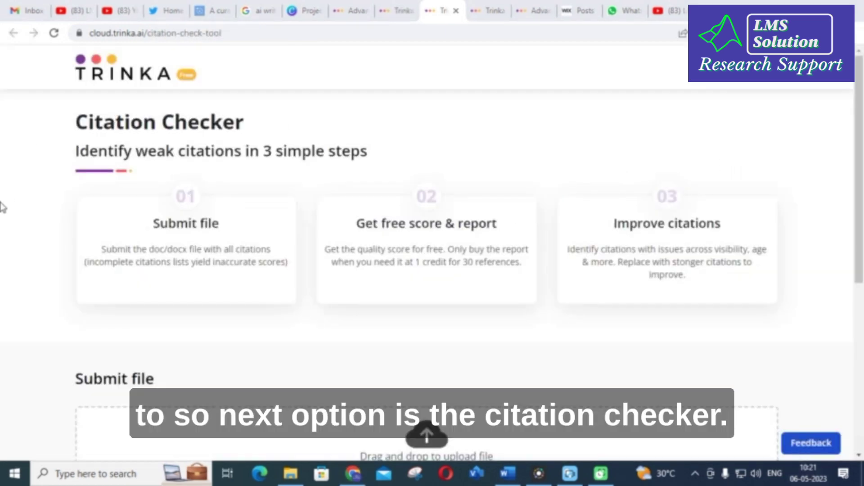
# - Review the Citation Checker's three steps and Submit file area, then switch back to the My Drive tab
pyautogui.scroll(-3, 2, 208)
pyautogui.scroll(3, 3, 203)
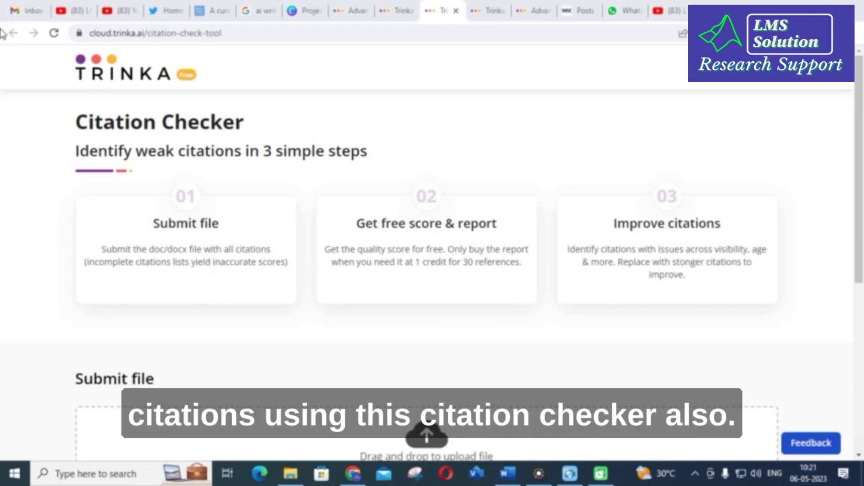
pyautogui.click(407, 9)
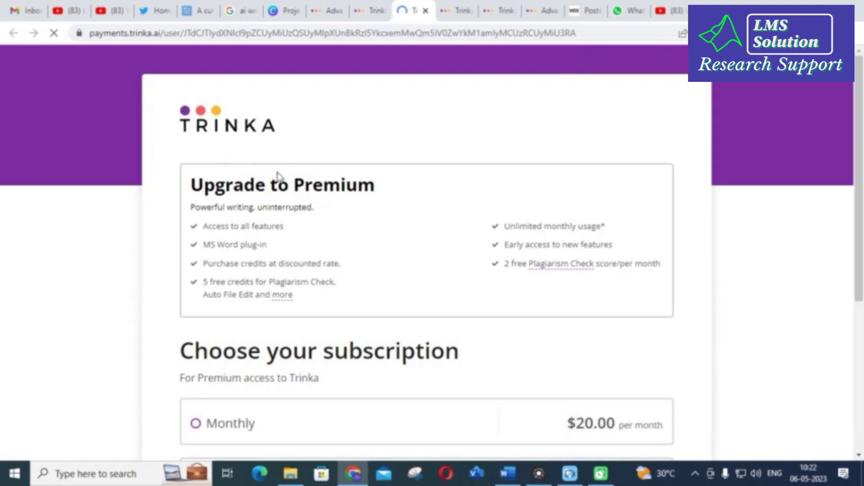
# - Scroll through the Monthly $20.00, Quarterly $15.00 and Annual $6.67 plans, then back to the top
pyautogui.scroll(-3, 286, 167)
pyautogui.scroll(-1, 243, 176)
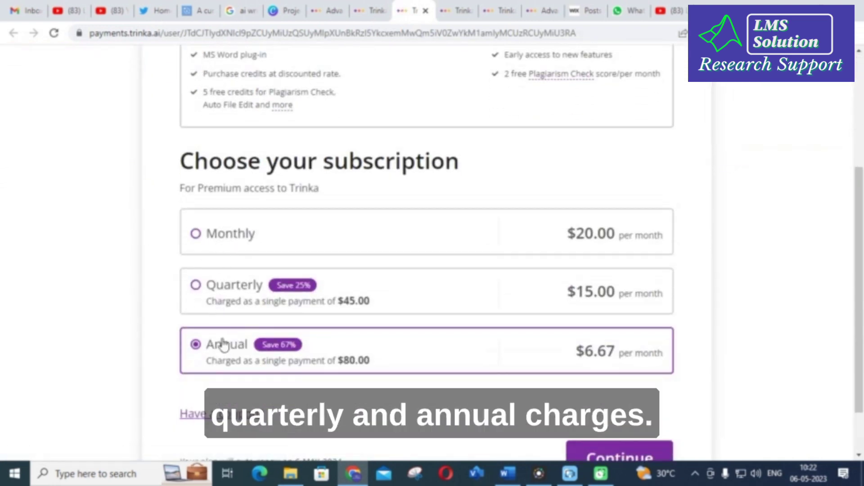
pyautogui.scroll(-2, 195, 321)
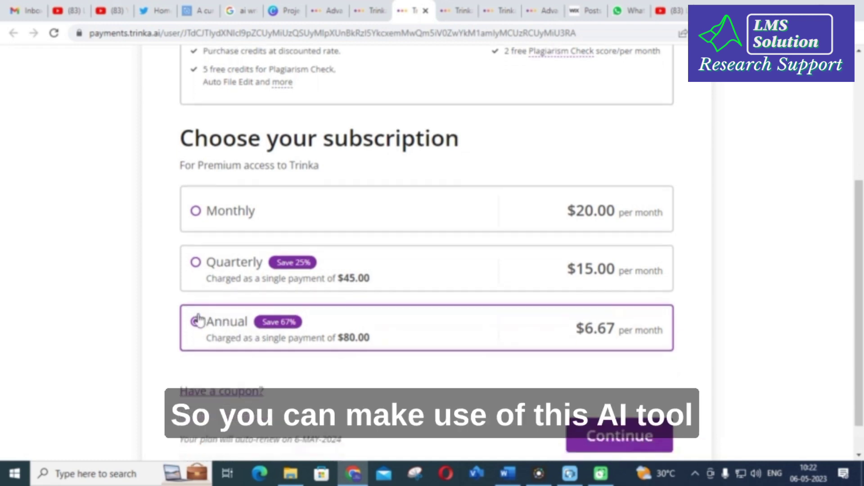
pyautogui.scroll(6, 191, 315)
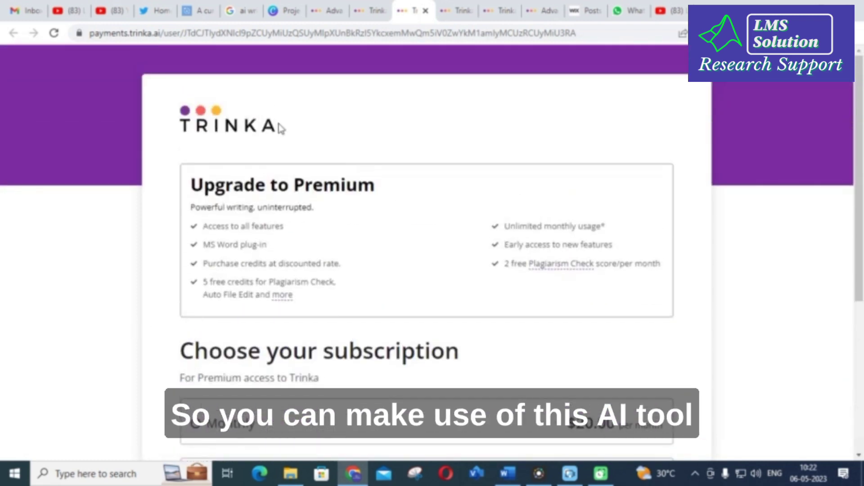